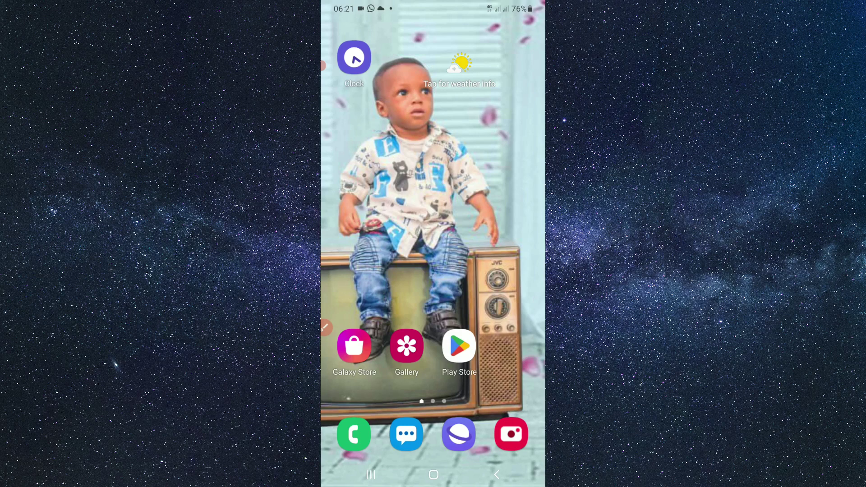
Launch Google Chrome from the Android home screen to its Google start page
{"action": "left_click", "coordinate": [458, 346]}
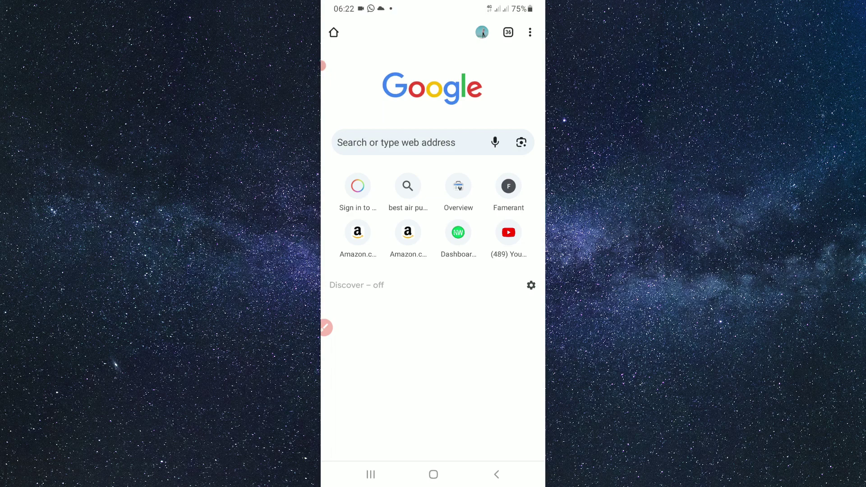
Load windscribe.com by entering 'win' in Chrome's search box
{"action": "left_click", "coordinate": [395, 142]}
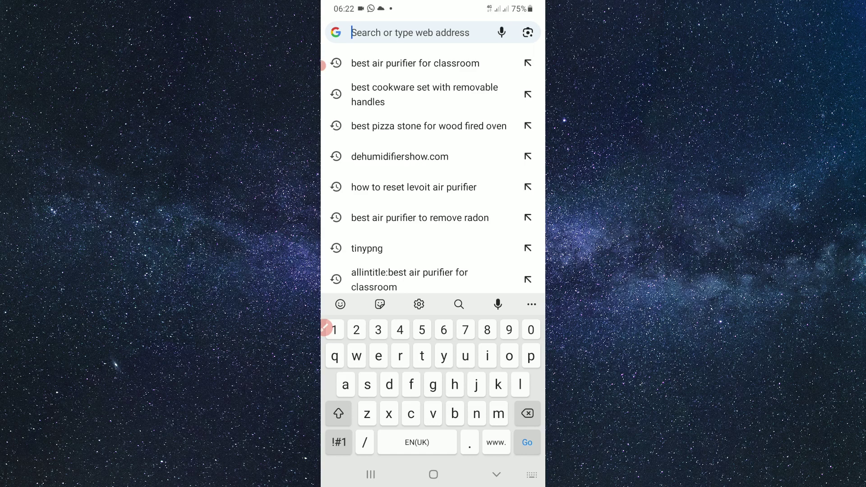
{"action": "type", "text": "win"}
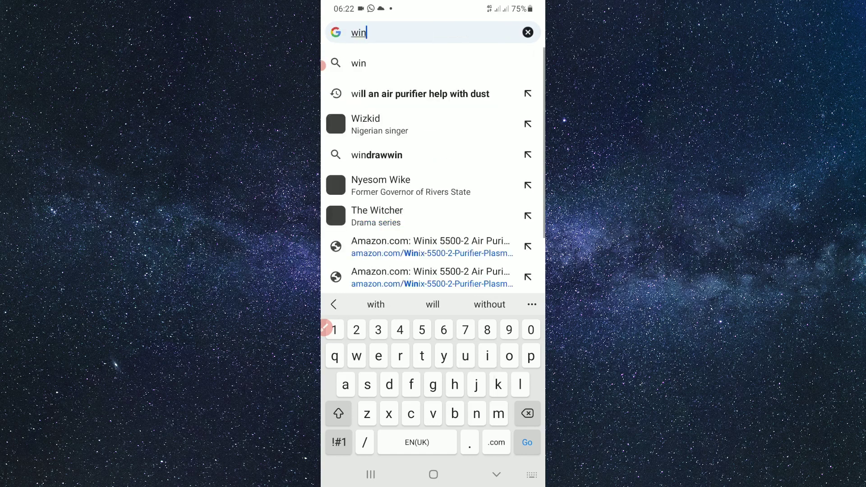
{"action": "key", "text": "Return"}
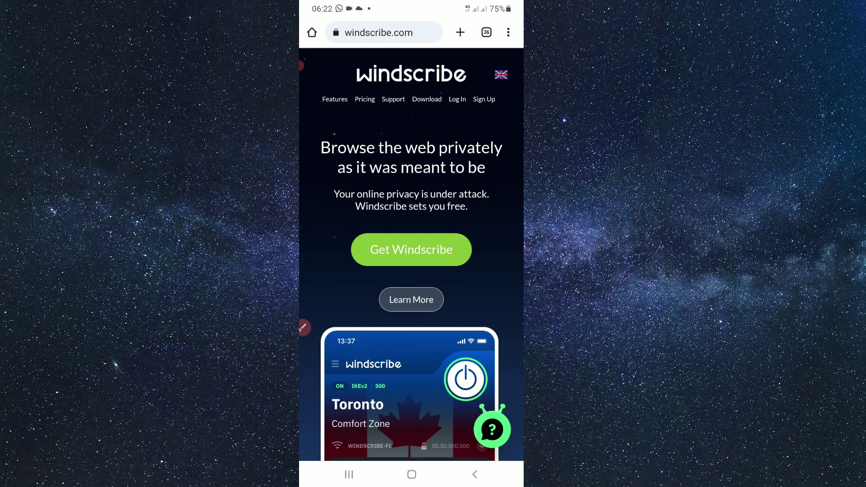
Open the Windscribe upgrade page via Get Windscribe
{"action": "left_click", "coordinate": [304, 328]}
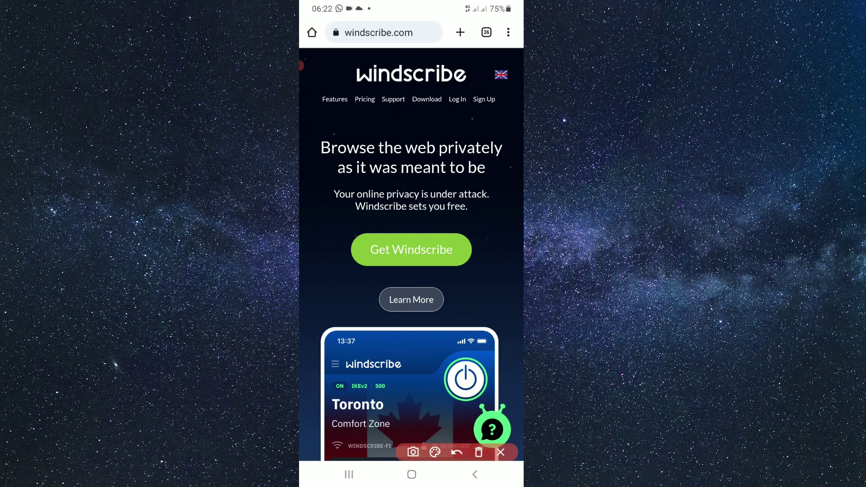
{"action": "left_click_drag", "start_coordinate": [476, 232], "coordinate": [440, 221]}
{"action": "left_click", "coordinate": [500, 452]}
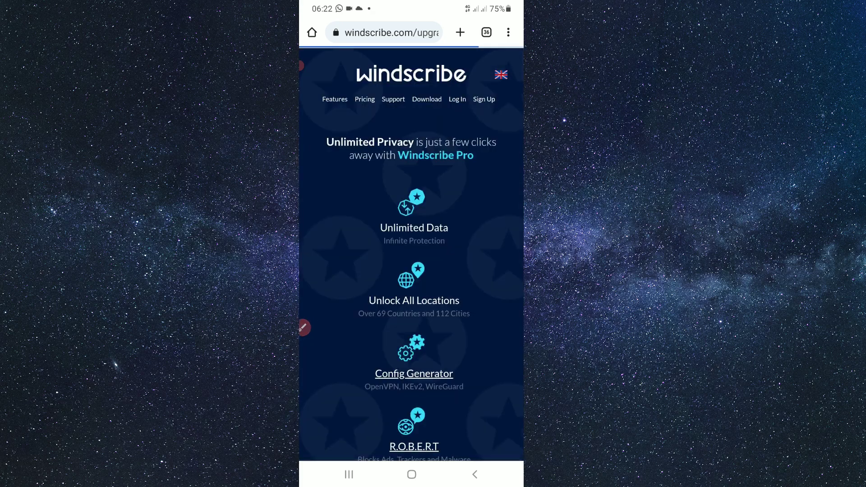
Scroll through the Monthly ($9.00), Yearly ($5.75/month) and Build A Plan cards
{"action": "scroll", "coordinate": [410, 244], "scroll_direction": "down", "scroll_amount": 3}
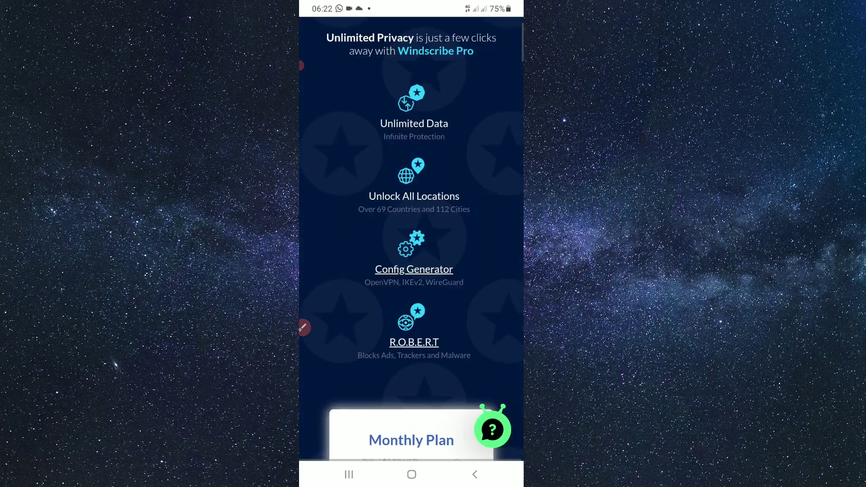
{"action": "scroll", "coordinate": [410, 243], "scroll_direction": "down", "scroll_amount": 4}
{"action": "scroll", "coordinate": [410, 244], "scroll_direction": "down", "scroll_amount": 1}
{"action": "scroll", "coordinate": [411, 243], "scroll_direction": "down", "scroll_amount": 3}
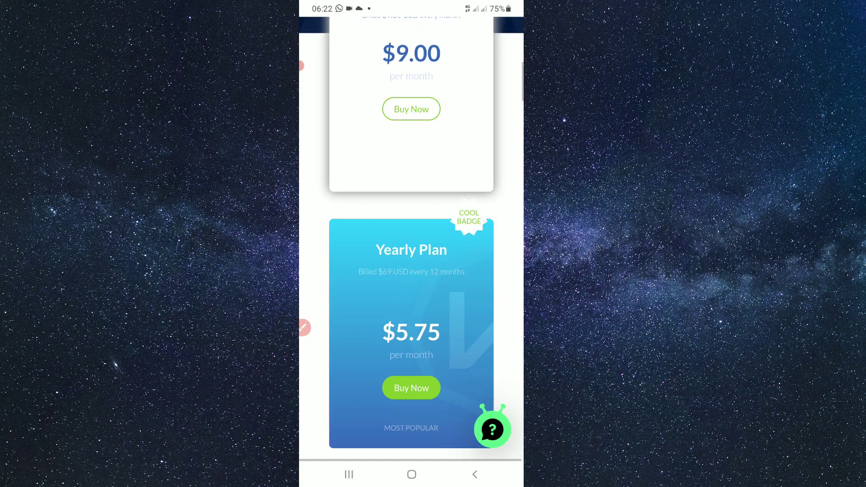
{"action": "scroll", "coordinate": [410, 244], "scroll_direction": "down", "scroll_amount": 5}
{"action": "scroll", "coordinate": [411, 243], "scroll_direction": "down", "scroll_amount": 3}
{"action": "scroll", "coordinate": [410, 243], "scroll_direction": "down", "scroll_amount": 10}
{"action": "scroll", "coordinate": [411, 243], "scroll_direction": "up", "scroll_amount": 3}
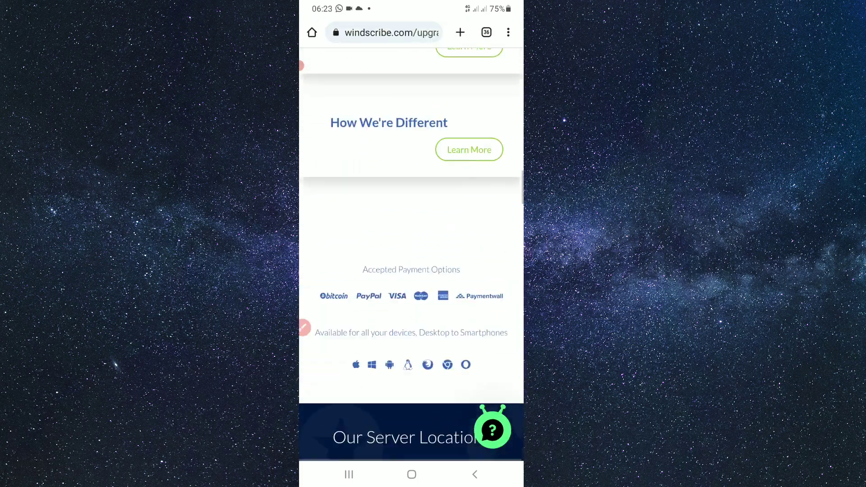
{"action": "scroll", "coordinate": [410, 243], "scroll_direction": "up", "scroll_amount": 3}
{"action": "scroll", "coordinate": [411, 243], "scroll_direction": "up", "scroll_amount": 5}
{"action": "scroll", "coordinate": [411, 243], "scroll_direction": "up", "scroll_amount": 1}
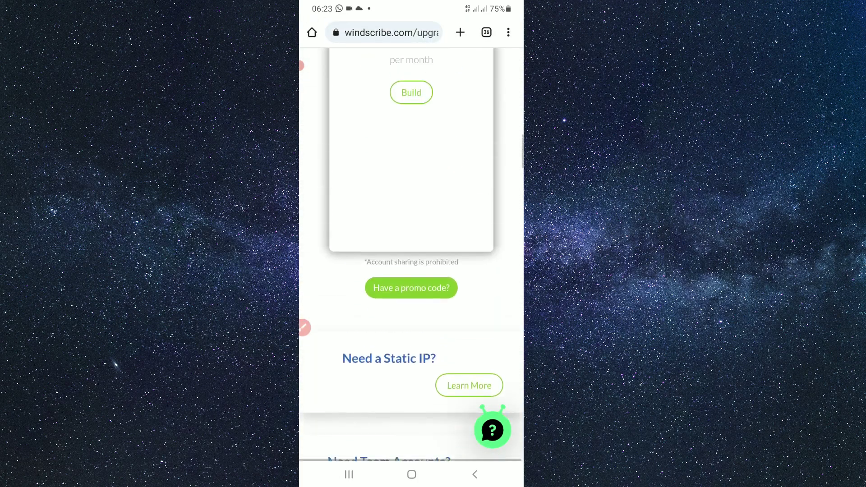
{"action": "scroll", "coordinate": [411, 243], "scroll_direction": "up", "scroll_amount": 2}
{"action": "scroll", "coordinate": [410, 244], "scroll_direction": "up", "scroll_amount": 2}
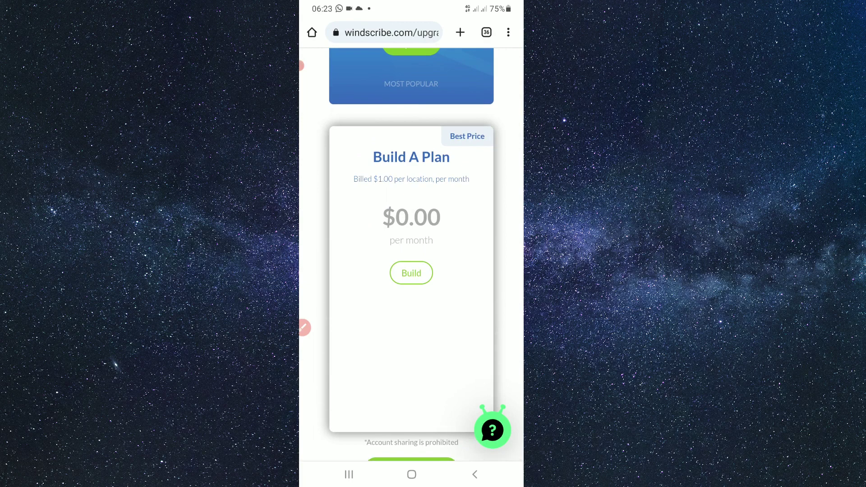
{"action": "scroll", "coordinate": [411, 244], "scroll_direction": "up", "scroll_amount": 5}
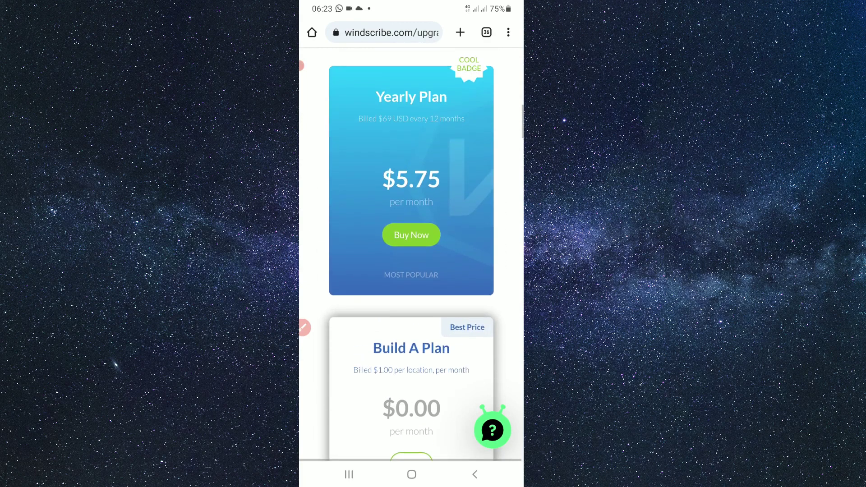
{"action": "scroll", "coordinate": [411, 244], "scroll_direction": "down", "scroll_amount": 3}
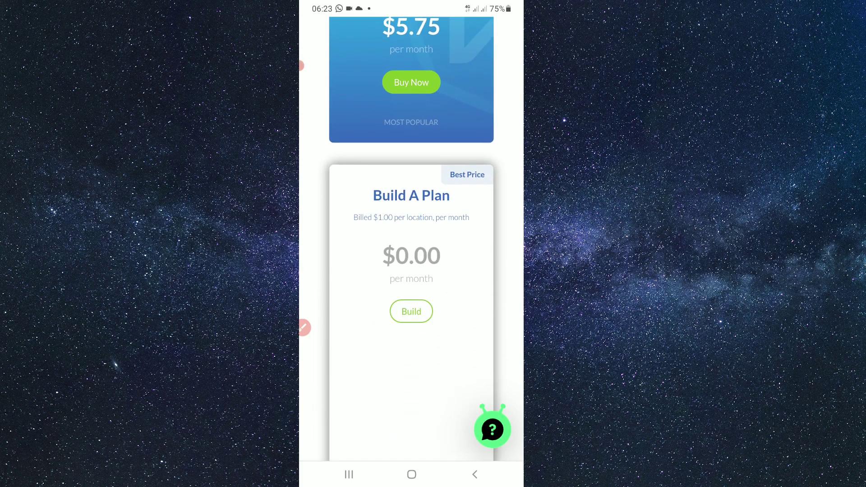
{"action": "left_click", "coordinate": [411, 311]}
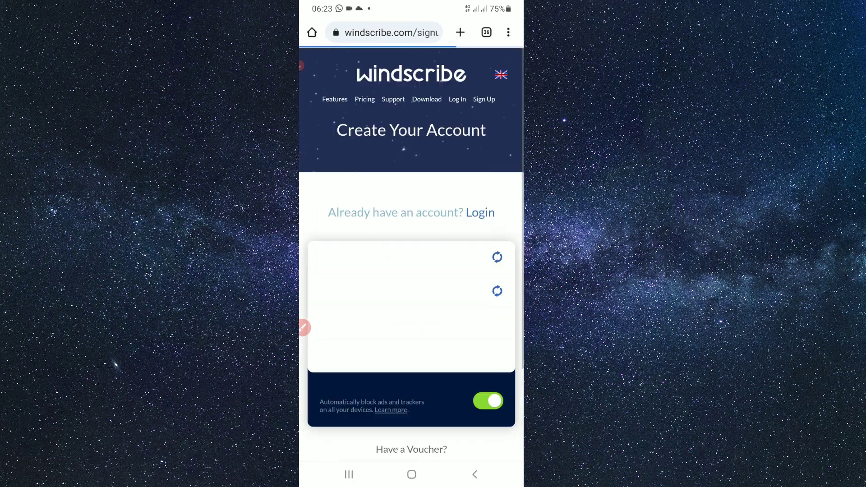
{"action": "scroll", "coordinate": [410, 243], "scroll_direction": "down", "scroll_amount": 2}
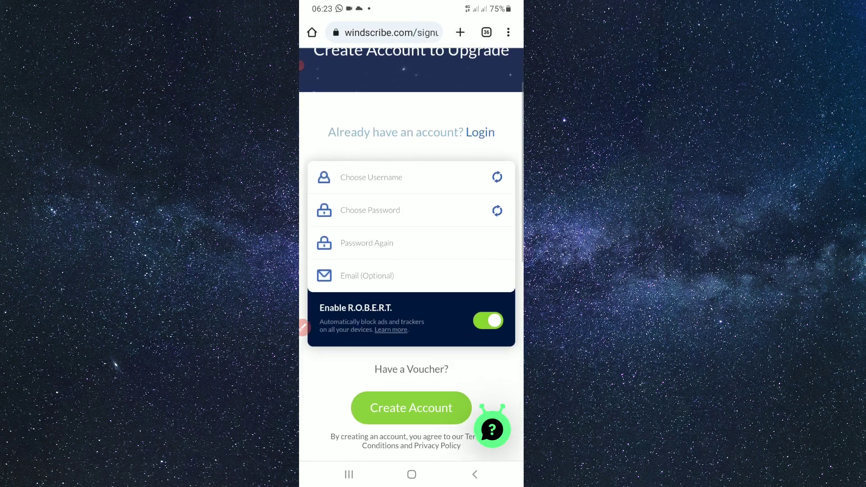
{"action": "left_click", "coordinate": [411, 177]}
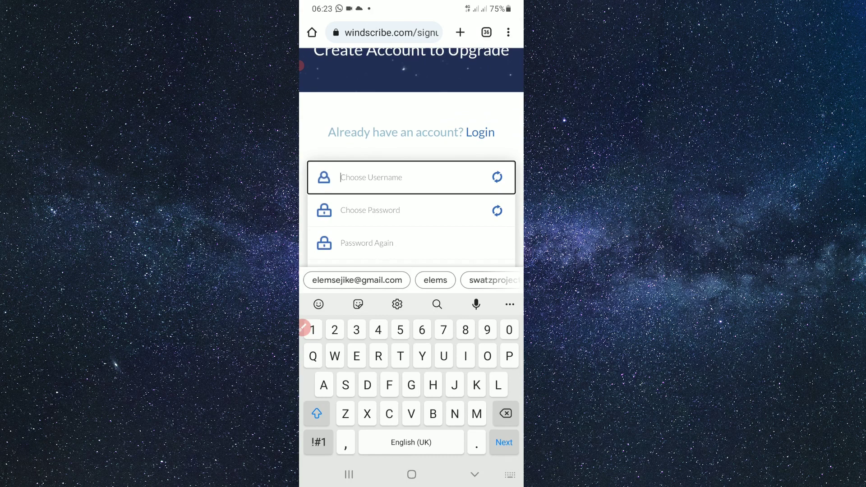
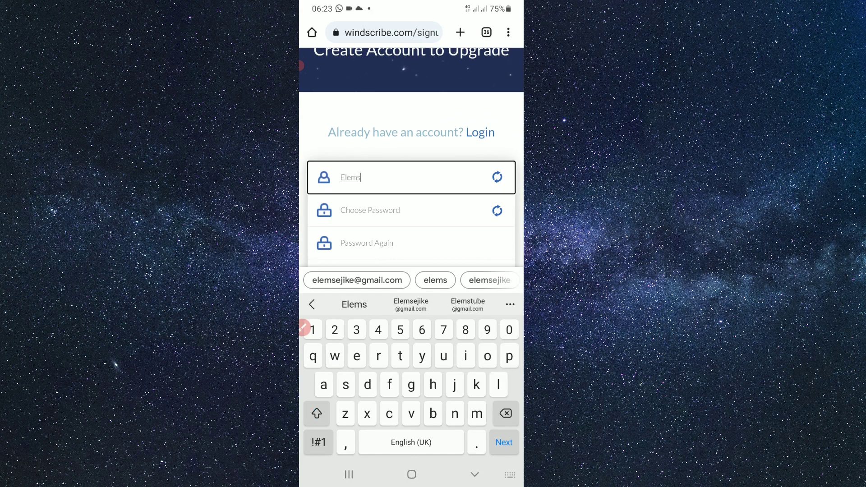
{"action": "key", "text": "Tab"}
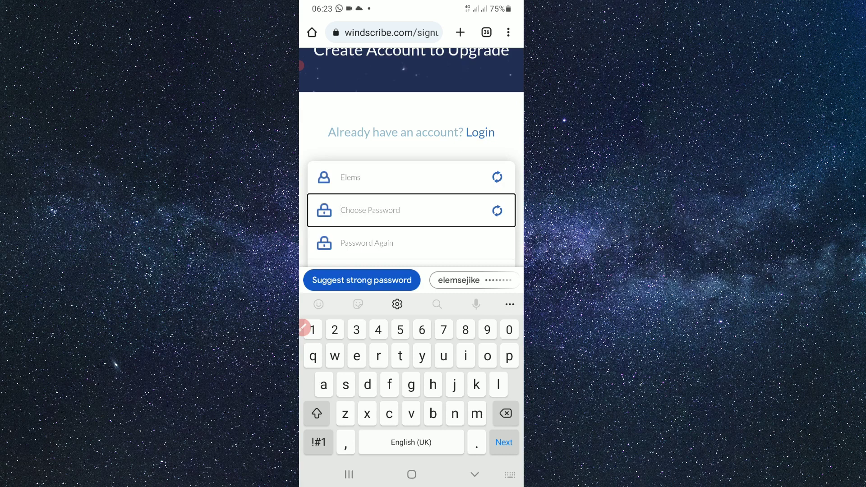
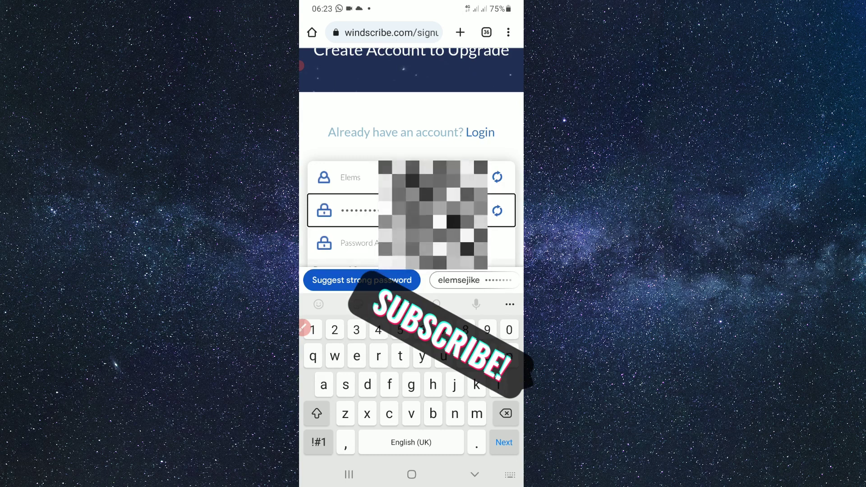
{"action": "key", "text": "Tab"}
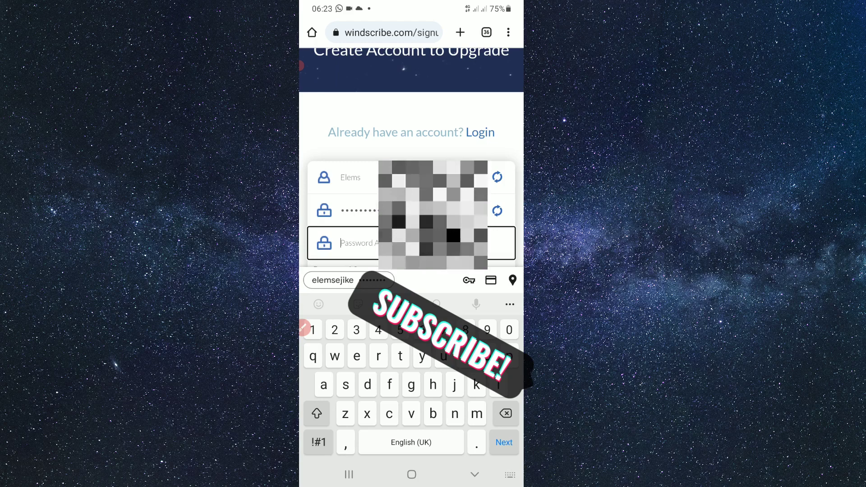
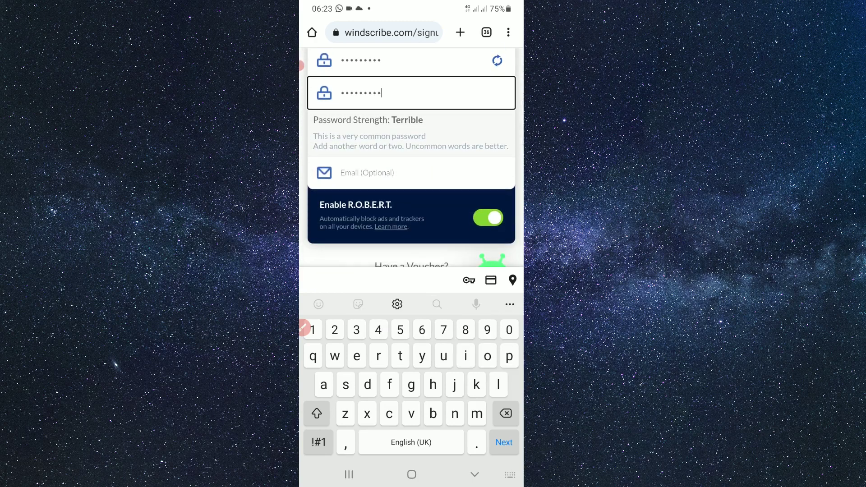
{"action": "scroll", "coordinate": [412, 158], "scroll_direction": "up", "scroll_amount": 2}
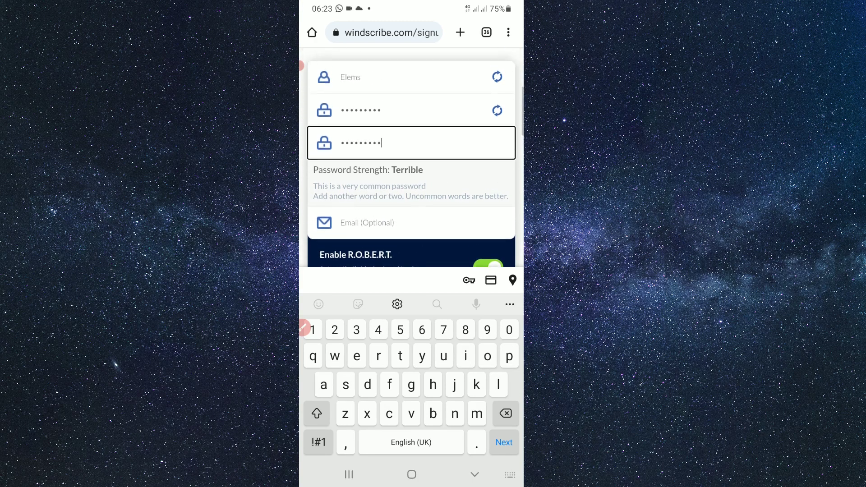
{"action": "left_click", "coordinate": [381, 117]}
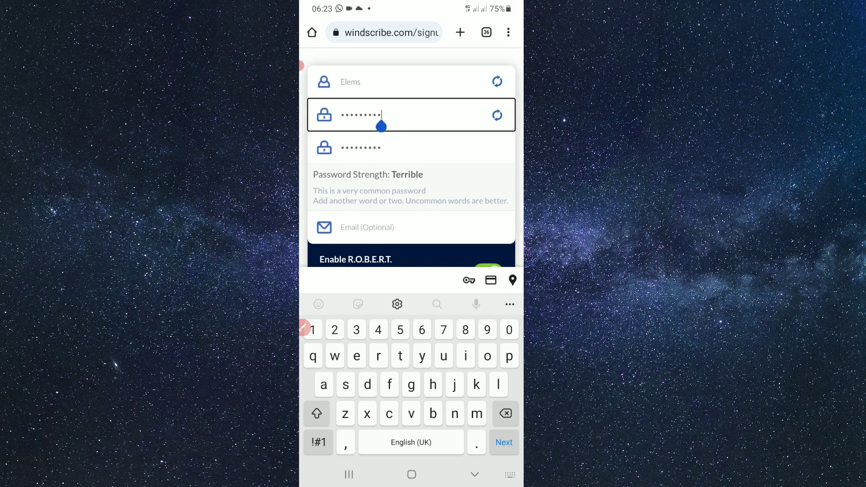
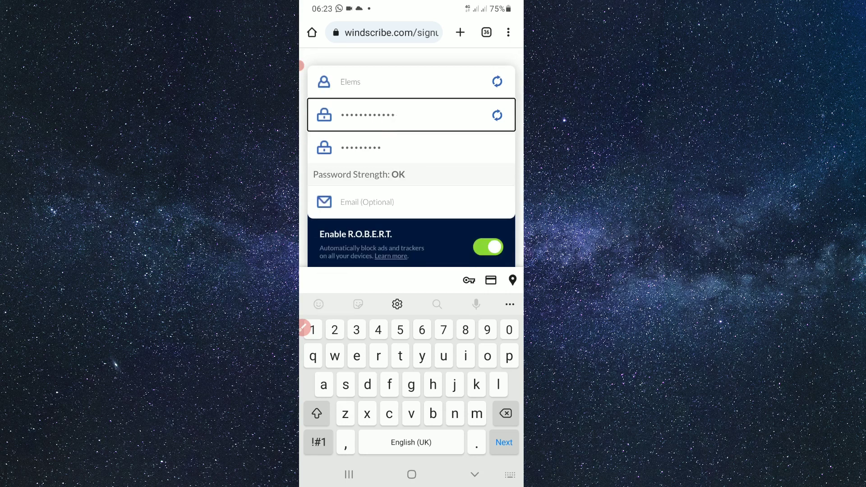
{"action": "left_click", "coordinate": [381, 147]}
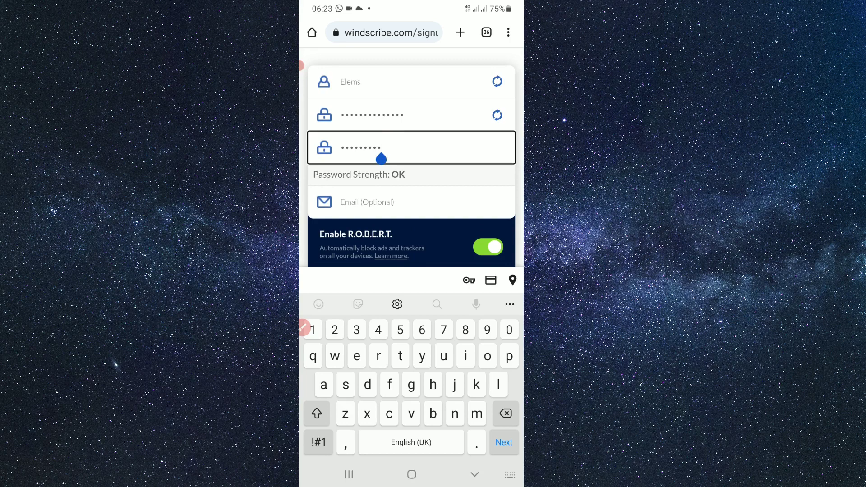
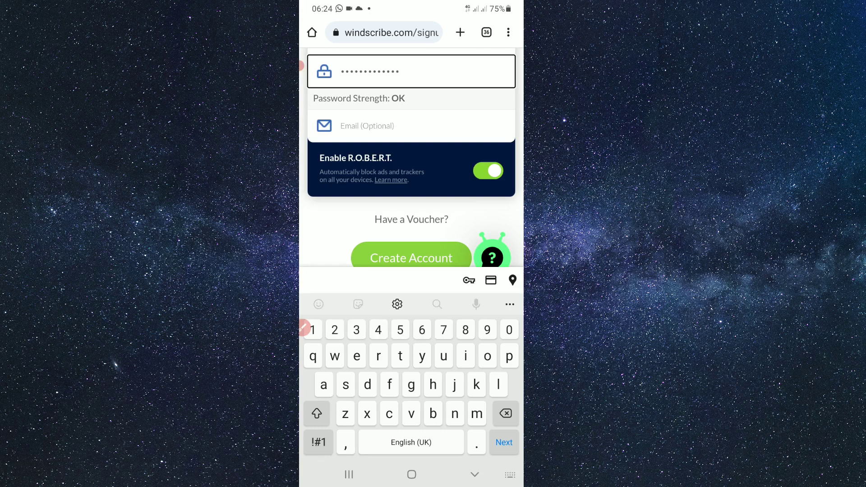
Fill the email with the suggested 'Elemstu…' address, submit Create Account, and reselect the password
{"action": "key", "text": "Tab"}
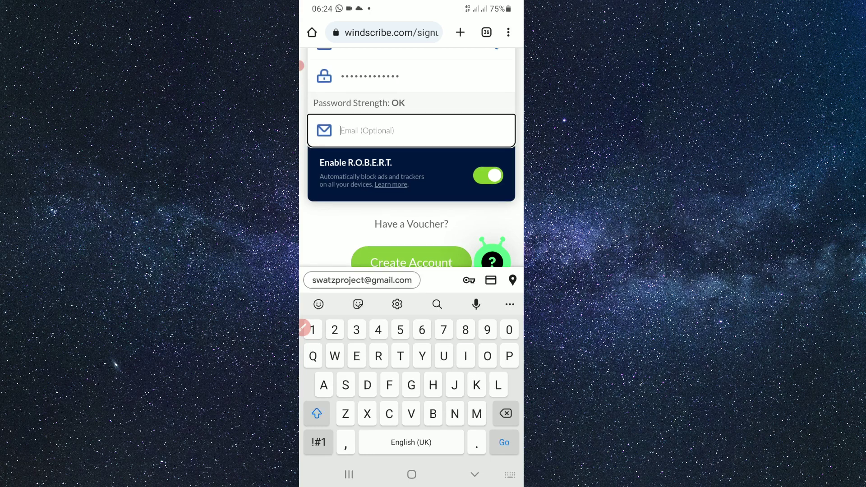
{"action": "type", "text": "Ele"}
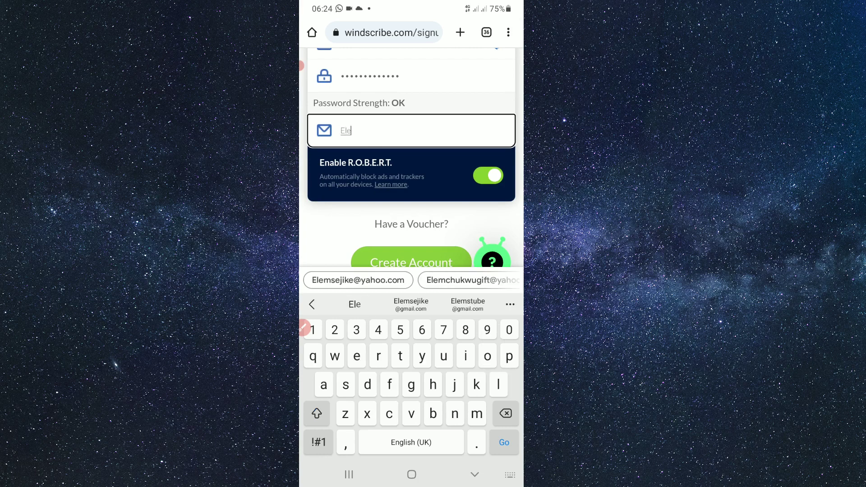
{"action": "type", "text": "m"}
{"action": "type", "text": "s"}
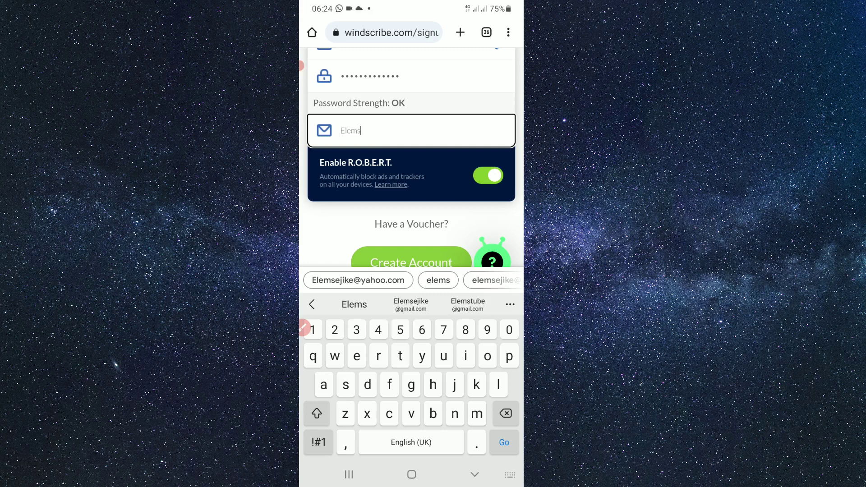
{"action": "type", "text": "tu"}
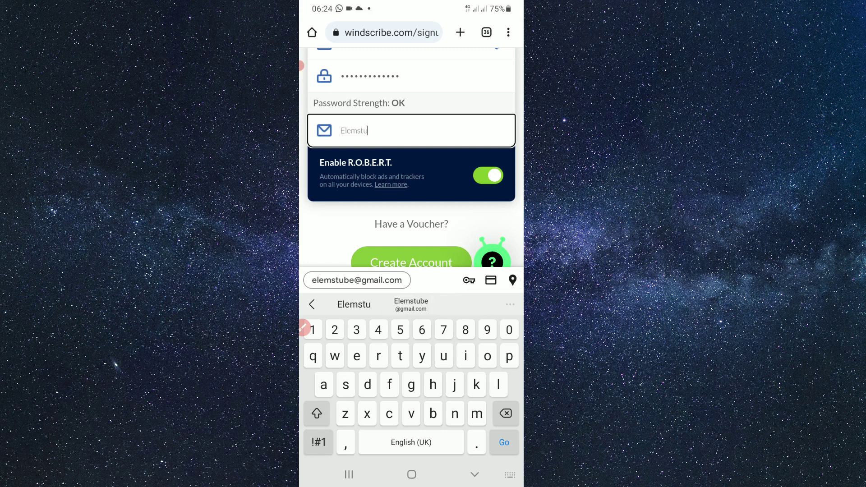
{"action": "left_click", "coordinate": [357, 280]}
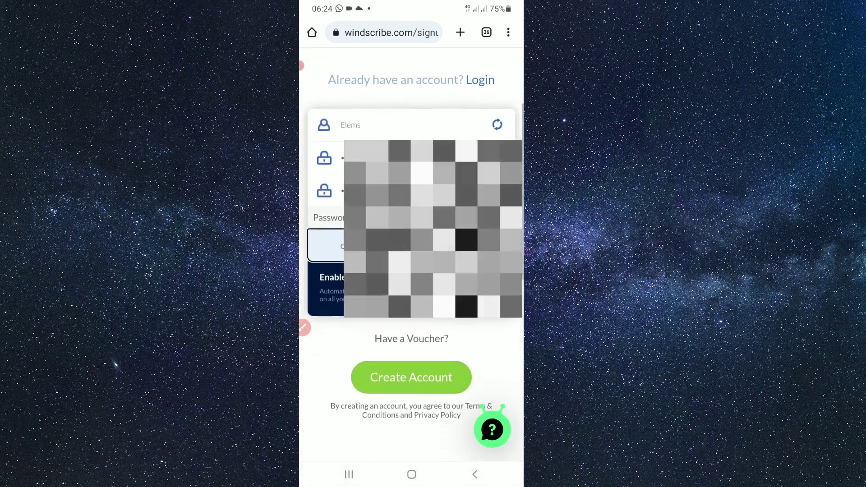
{"action": "scroll", "coordinate": [411, 261], "scroll_direction": "down", "scroll_amount": 1}
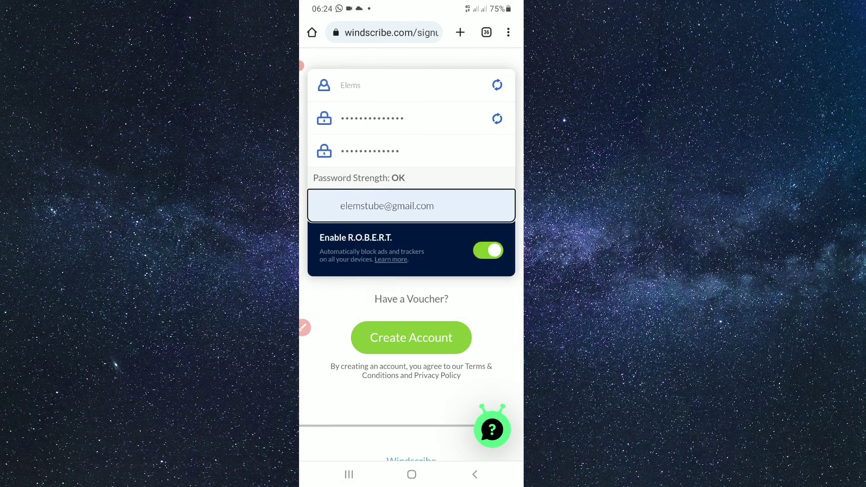
{"action": "left_click", "coordinate": [410, 337]}
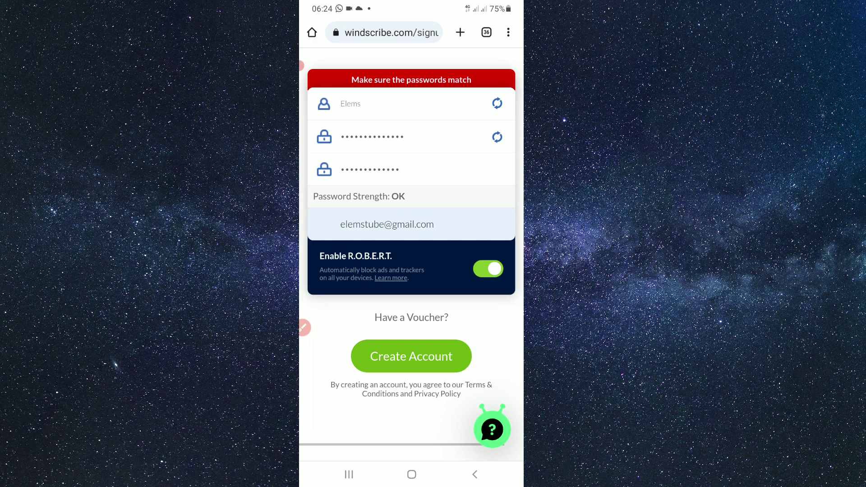
{"action": "left_click", "coordinate": [403, 137]}
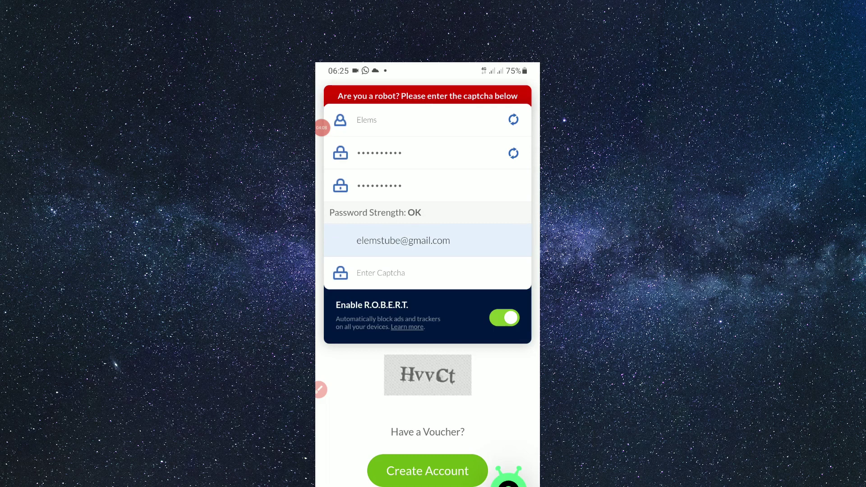
Enter captcha 'HvvCt' and submit Create Account
{"action": "scroll", "coordinate": [428, 270], "scroll_direction": "down", "scroll_amount": 2}
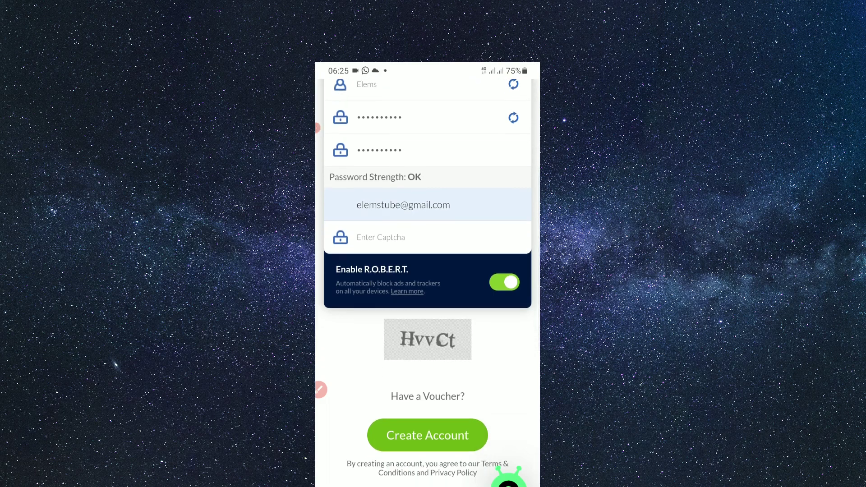
{"action": "left_click_drag", "start_coordinate": [471, 311], "coordinate": [485, 321]}
{"action": "left_click", "coordinate": [381, 237]}
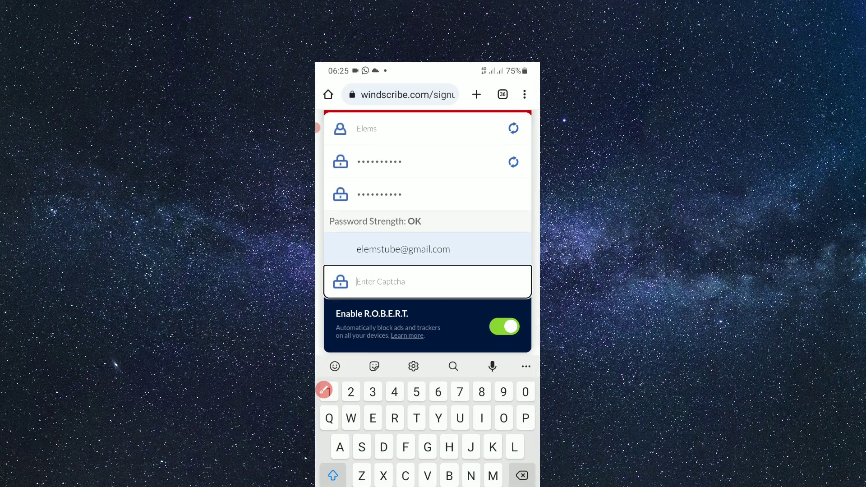
{"action": "type", "text": "h"}
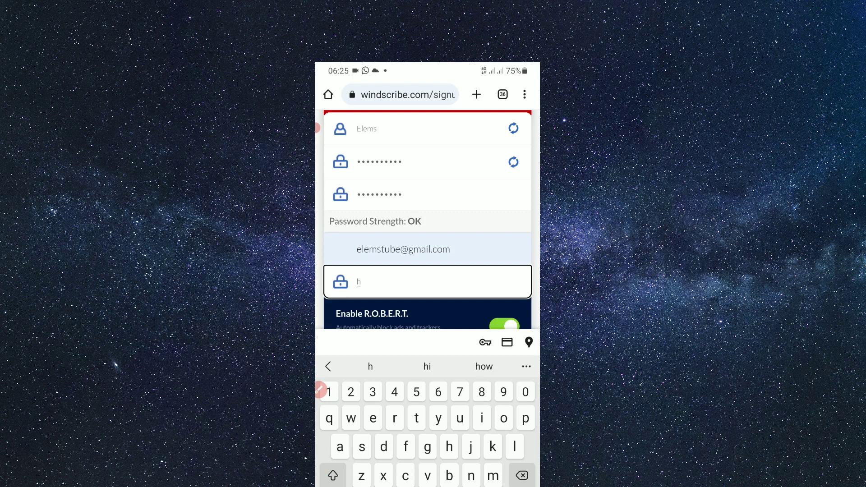
{"action": "key", "text": "BackSpace"}
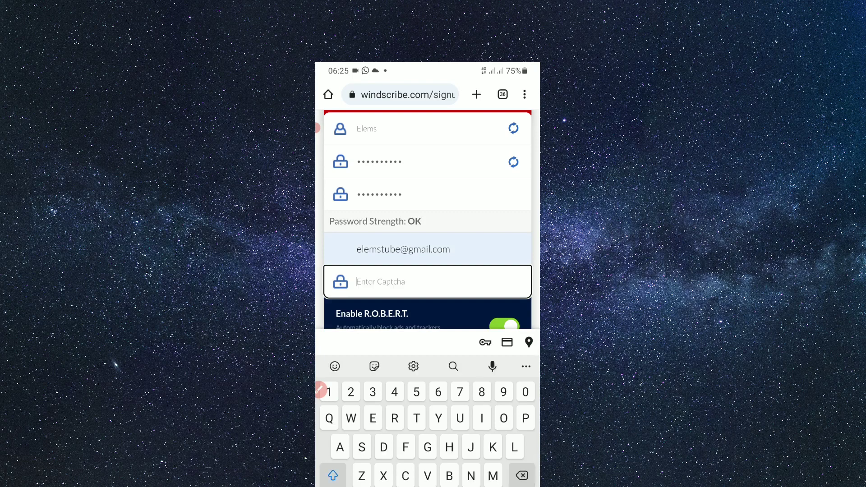
{"action": "type", "text": "H"}
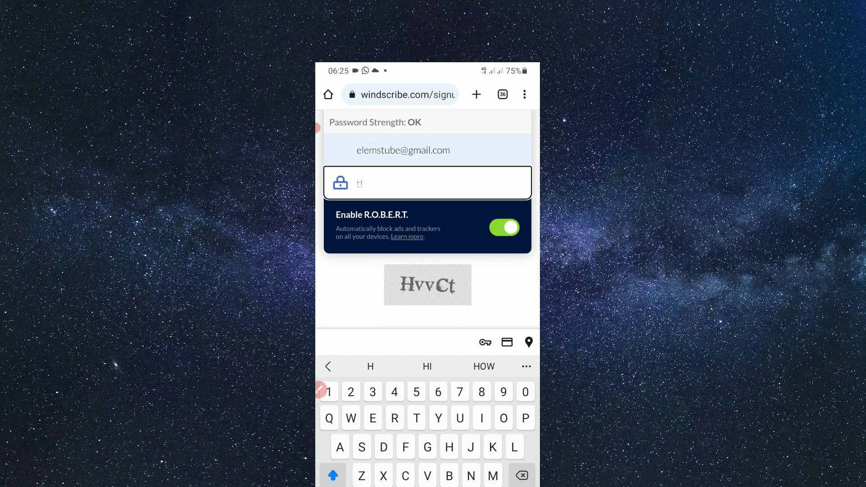
{"action": "left_click", "coordinate": [332, 475]}
{"action": "type", "text": "v"}
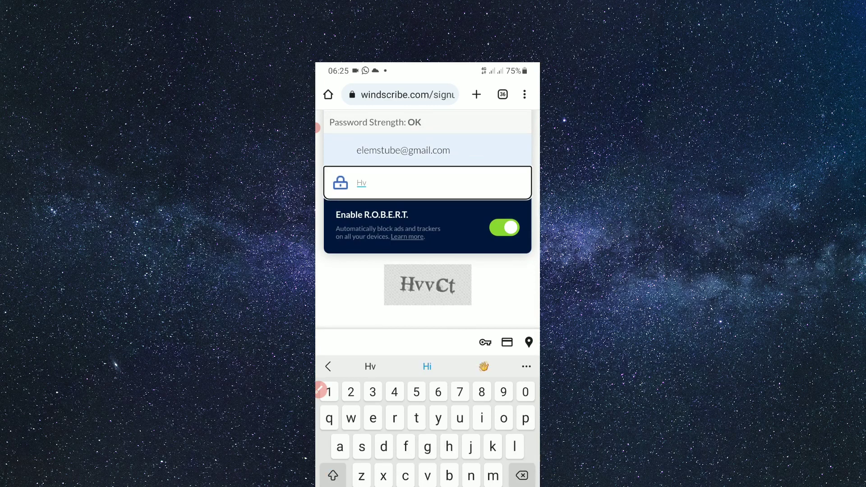
{"action": "type", "text": "v"}
{"action": "key", "text": "shift"}
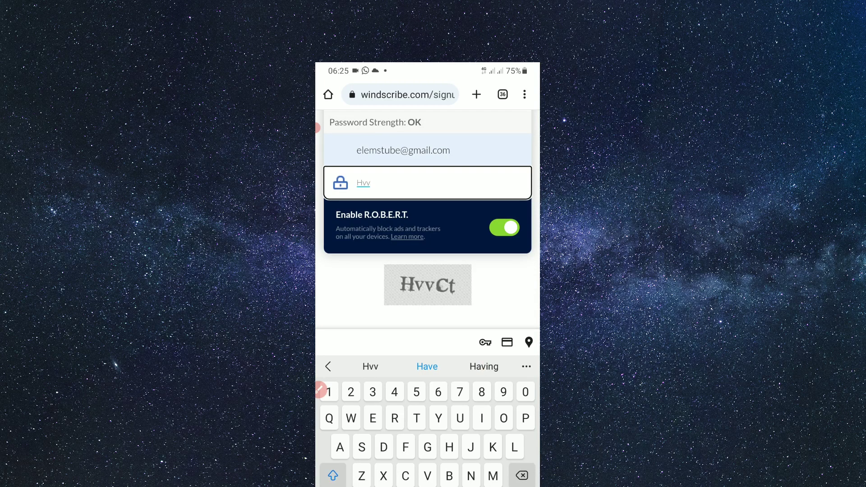
{"action": "type", "text": "Ct"}
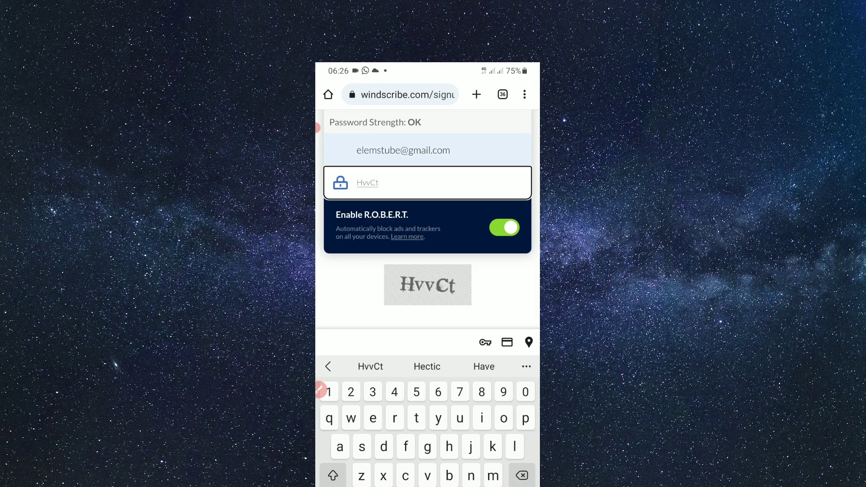
{"action": "scroll", "coordinate": [427, 207], "scroll_direction": "down", "scroll_amount": 3}
{"action": "left_click", "coordinate": [428, 284]}
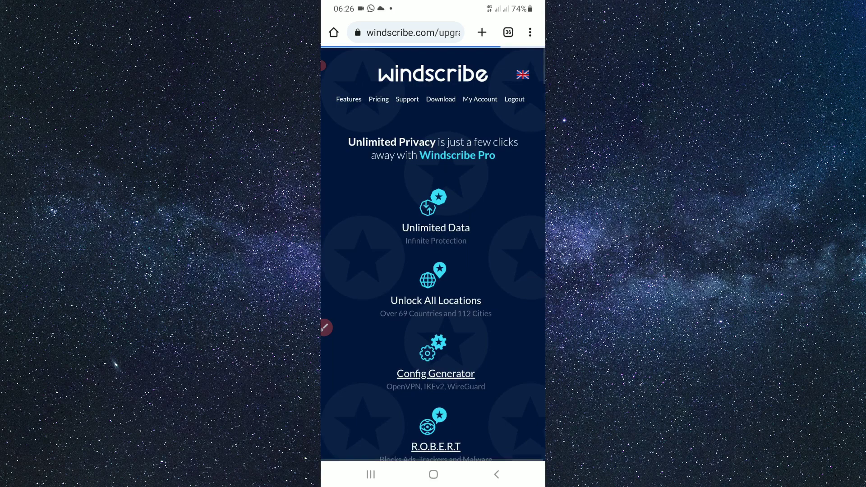
Scroll the upgrade page past the Monthly Plan to the Choose Pro Location(s) options
{"action": "scroll", "coordinate": [433, 253], "scroll_direction": "down", "scroll_amount": 7}
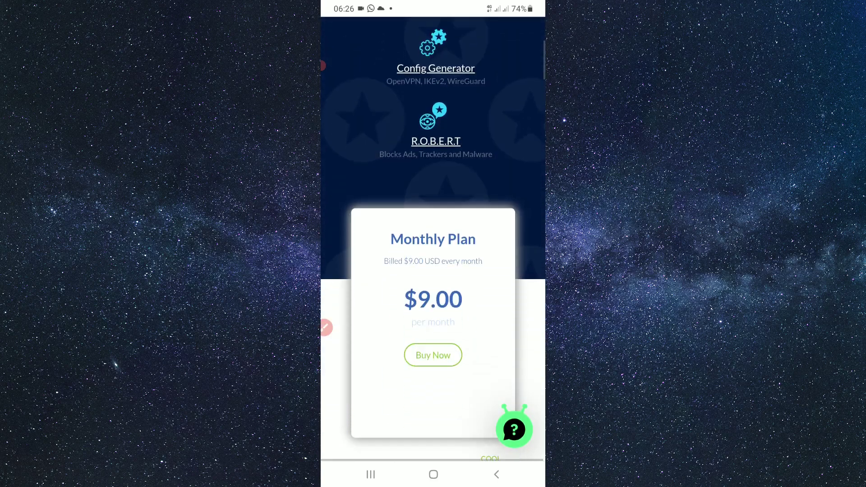
{"action": "scroll", "coordinate": [433, 252], "scroll_direction": "down", "scroll_amount": 2}
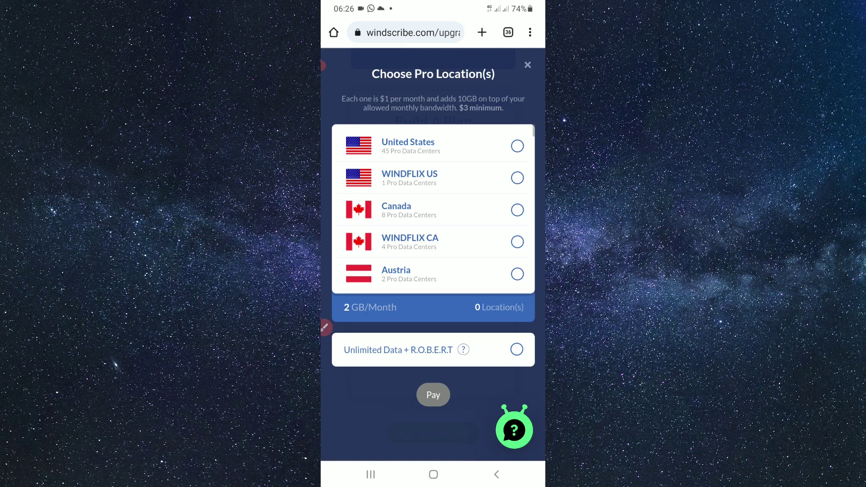
{"action": "scroll", "coordinate": [433, 239], "scroll_direction": "down", "scroll_amount": 1}
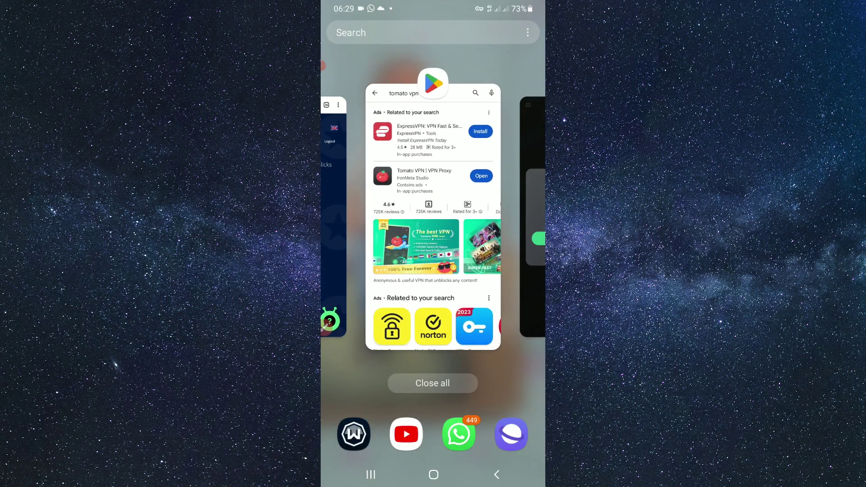
Close recents and launch Windscribe from the app drawer's last page
{"action": "left_click", "coordinate": [434, 474]}
{"action": "left_click_drag", "start_coordinate": [433, 361], "coordinate": [433, 181]}
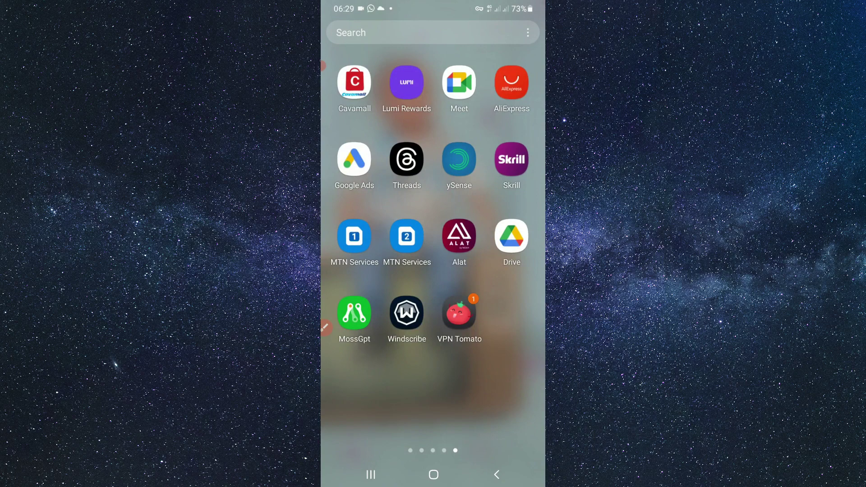
{"action": "left_click", "coordinate": [406, 312]}
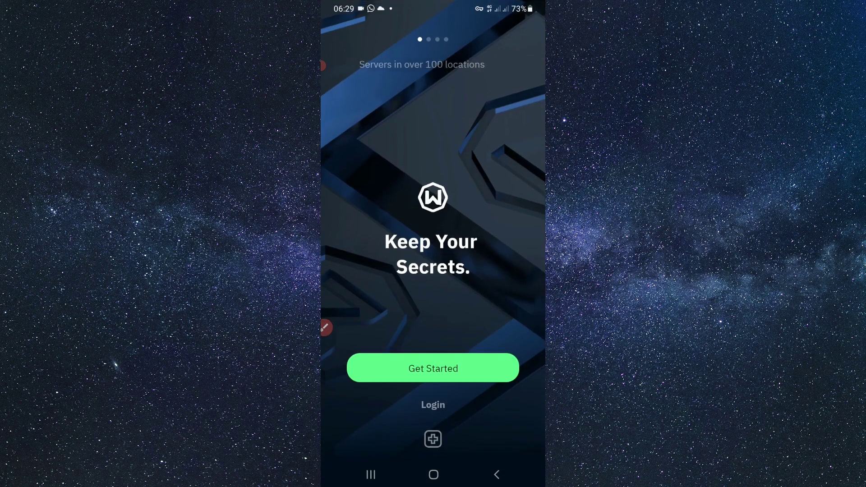
Go to the Windscribe Login screen and enter username 'elem'
{"action": "left_click", "coordinate": [433, 405]}
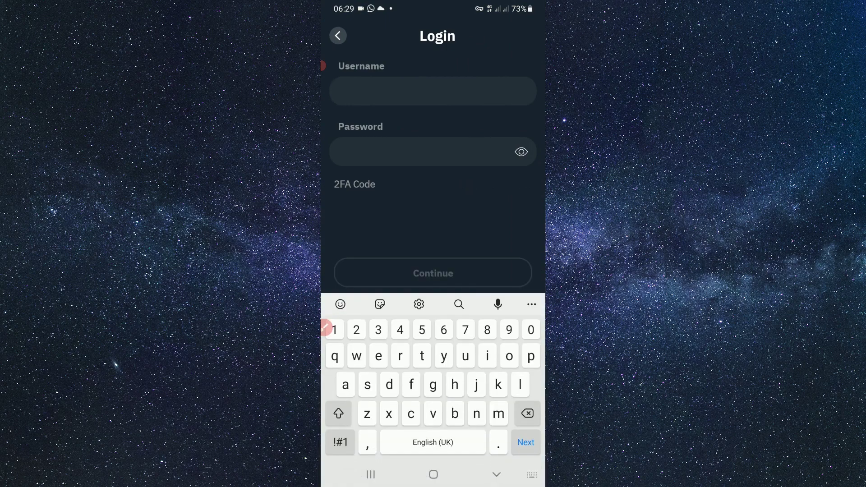
{"action": "type", "text": "elem"}
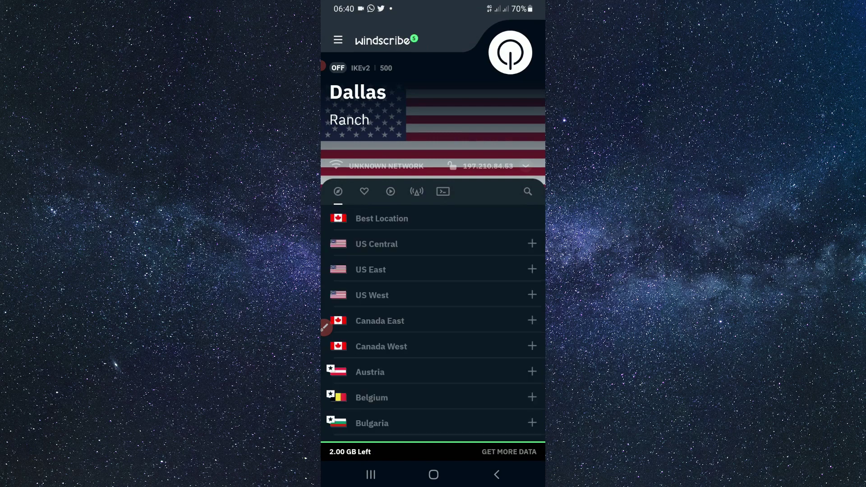
Scroll the server list down to North Macedonia and back to Best Location
{"action": "scroll", "coordinate": [433, 320], "scroll_direction": "down", "scroll_amount": 10}
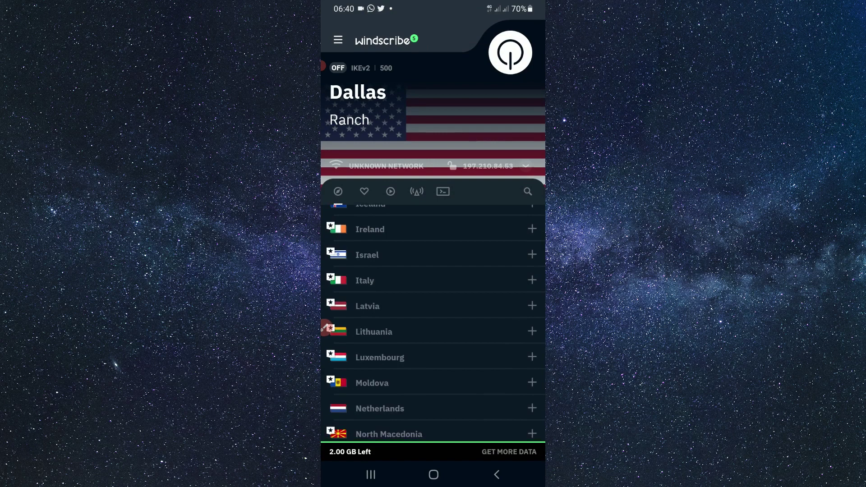
{"action": "scroll", "coordinate": [433, 320], "scroll_direction": "up", "scroll_amount": 5}
{"action": "scroll", "coordinate": [433, 320], "scroll_direction": "up", "scroll_amount": 5}
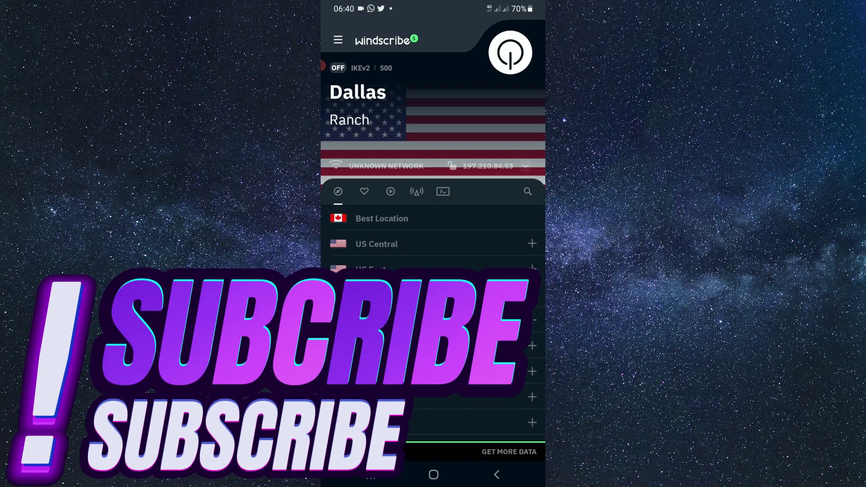
{"action": "scroll", "coordinate": [433, 316], "scroll_direction": "down", "scroll_amount": 10}
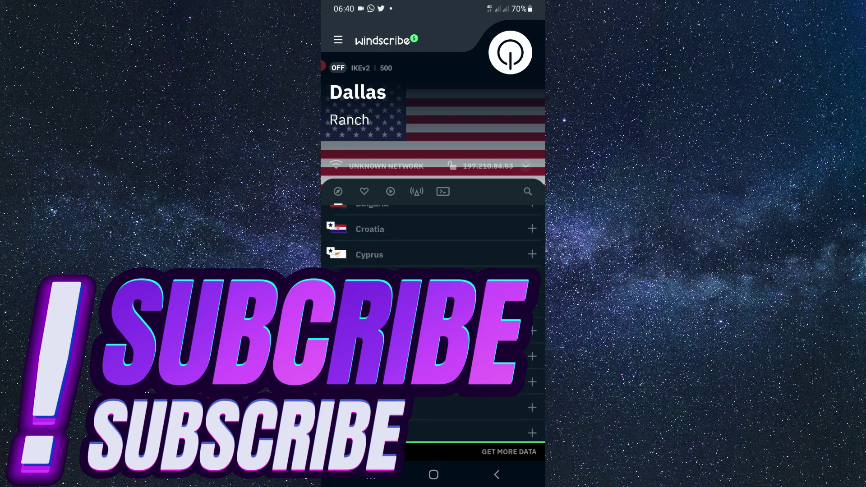
{"action": "scroll", "coordinate": [433, 316], "scroll_direction": "up", "scroll_amount": 10}
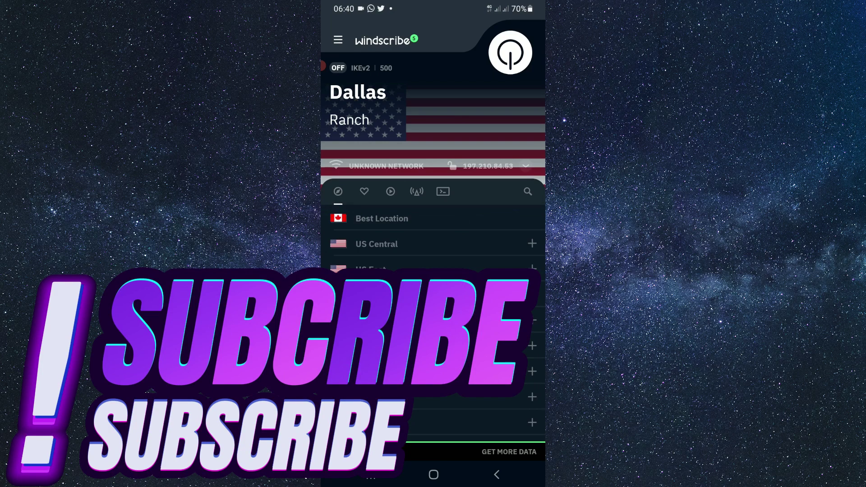
Connect Windscribe to Dallas Ranch, approving the VPN connection request, until it shows ON
{"action": "left_click", "coordinate": [510, 53]}
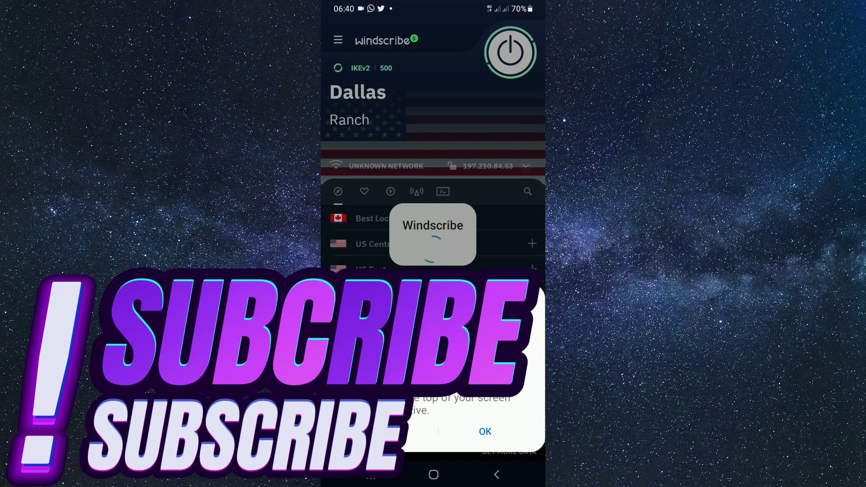
{"action": "left_click", "coordinate": [484, 431]}
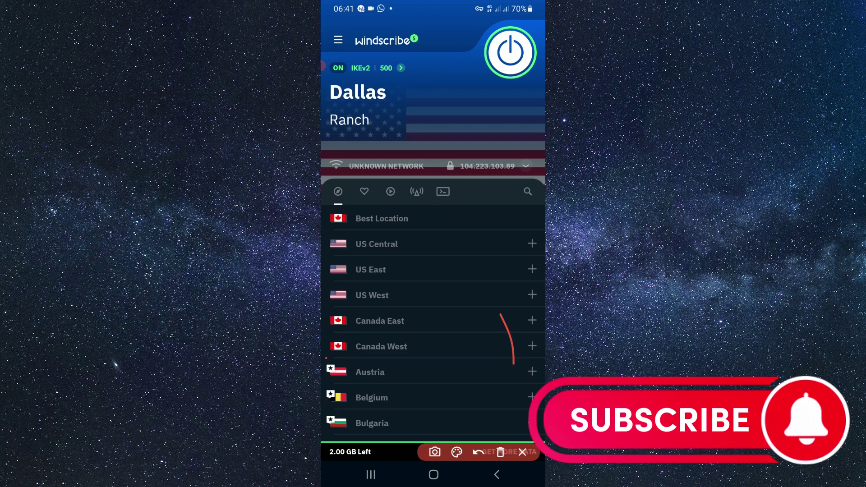
{"action": "left_click_drag", "start_coordinate": [485, 280], "coordinate": [489, 276]}
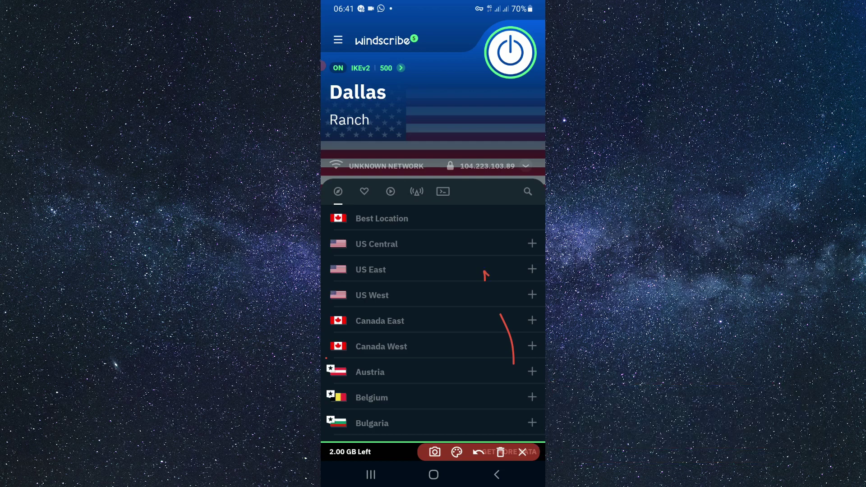